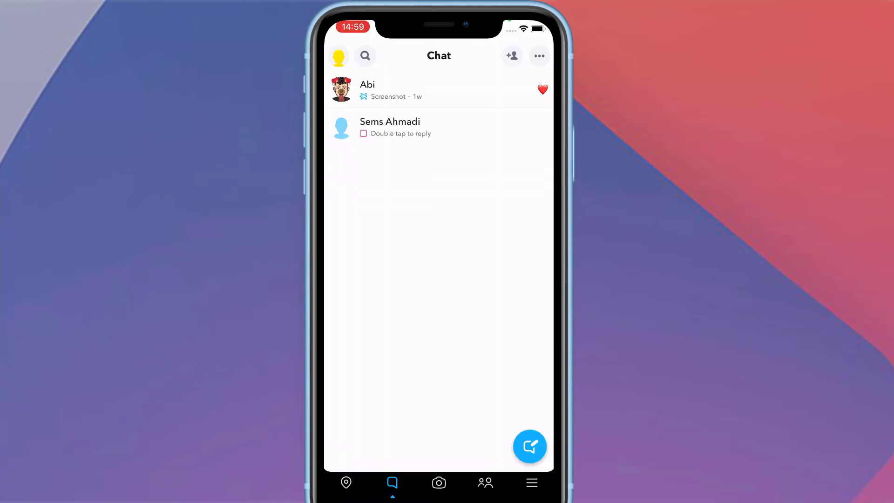
Step: Set Snapchat's App Appearance to Always Dark, then back out to the chat list
click(339, 56)
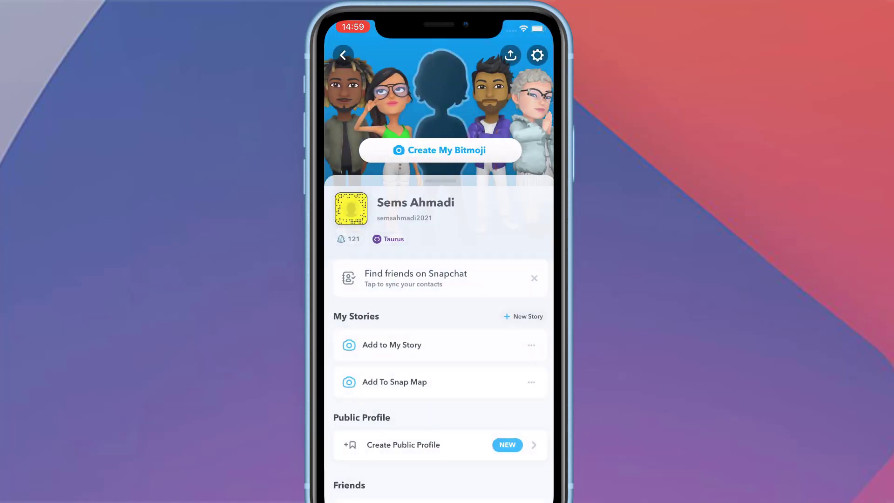
click(536, 56)
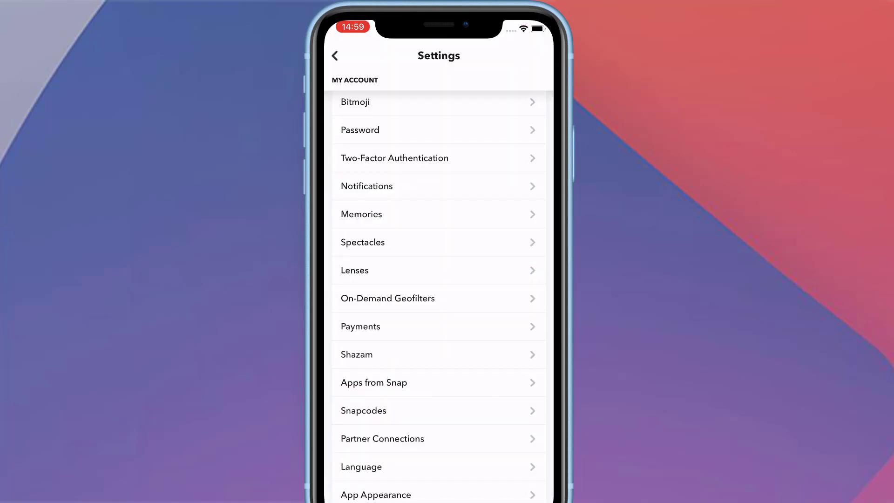
scroll(439, 289, down, 5)
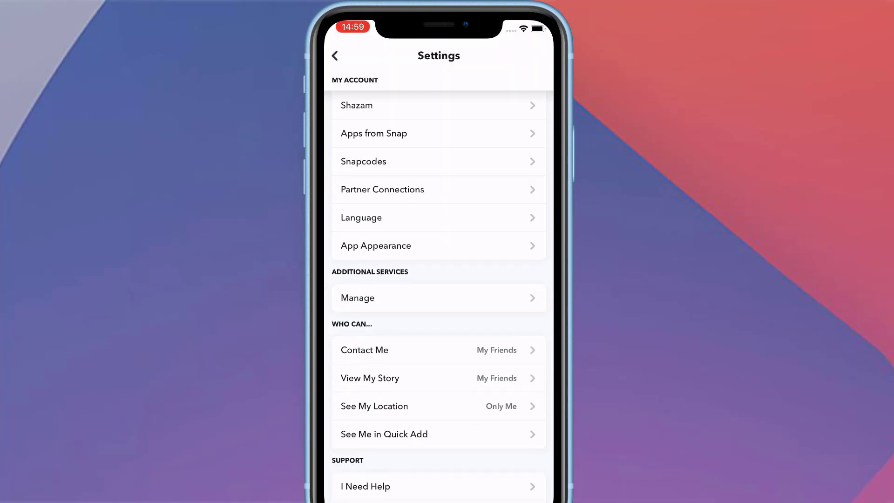
click(376, 246)
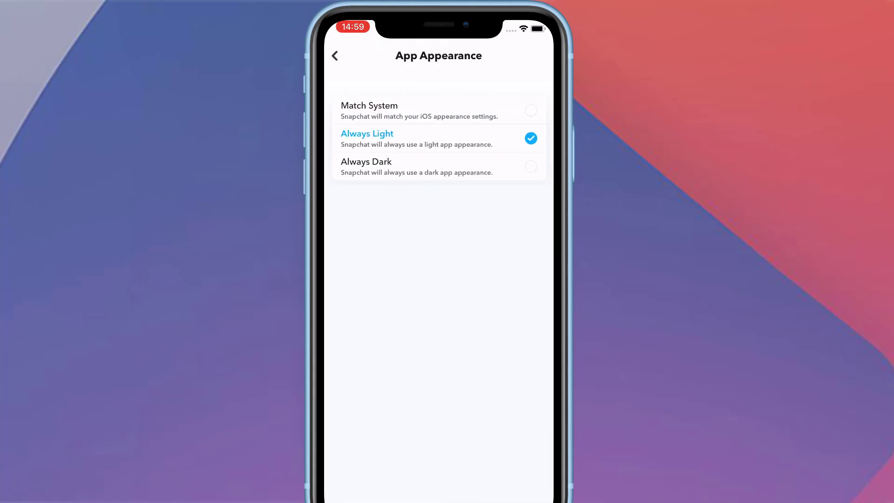
click(366, 162)
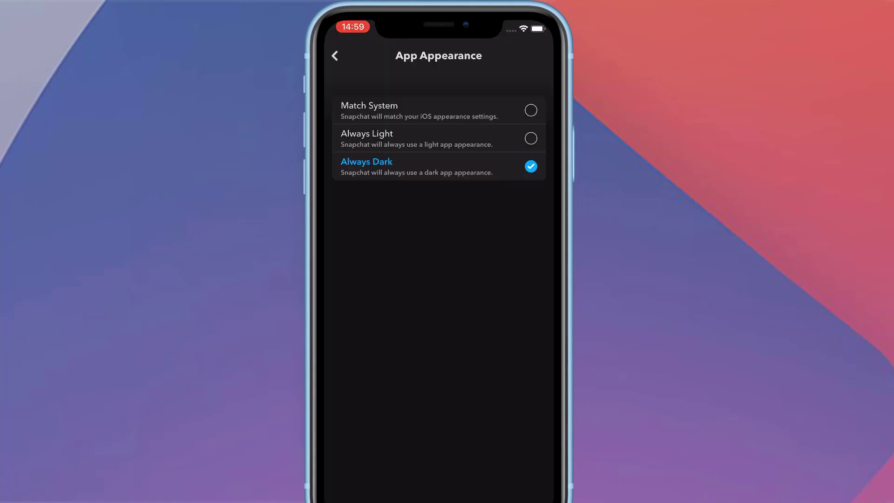
click(335, 56)
click(335, 55)
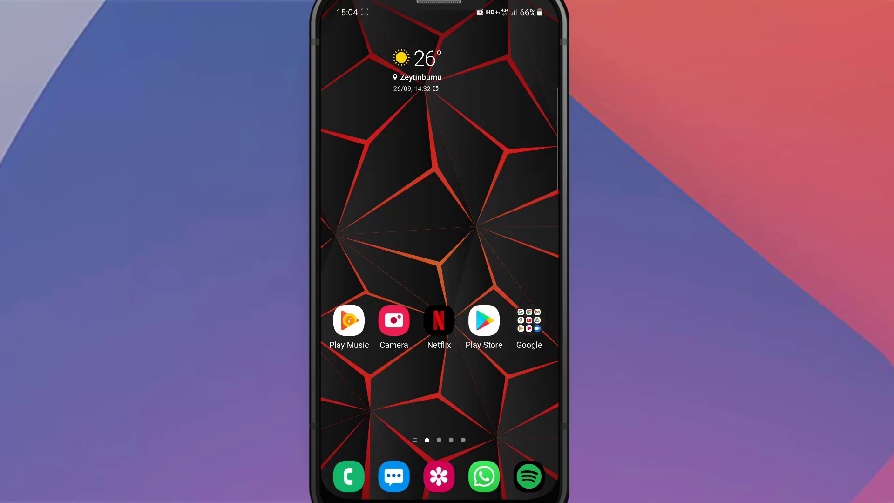
drag(439, 395, 439, 209)
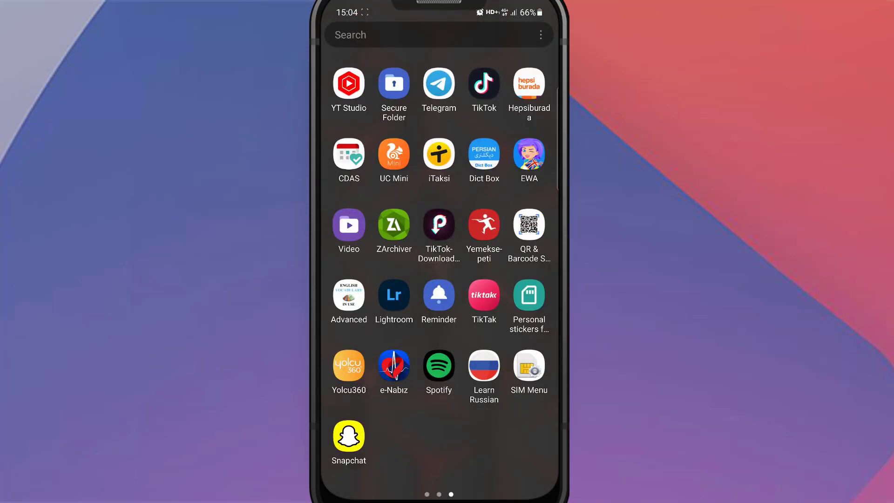
click(348, 436)
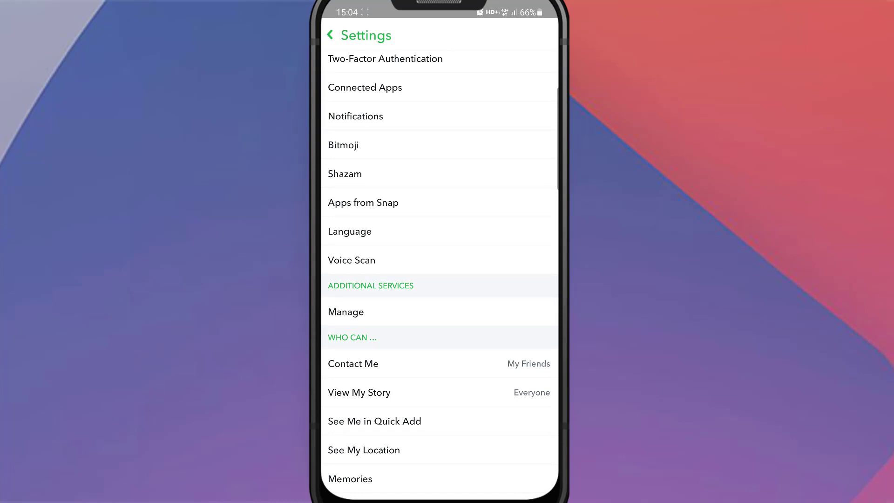
scroll(439, 270, down, 10)
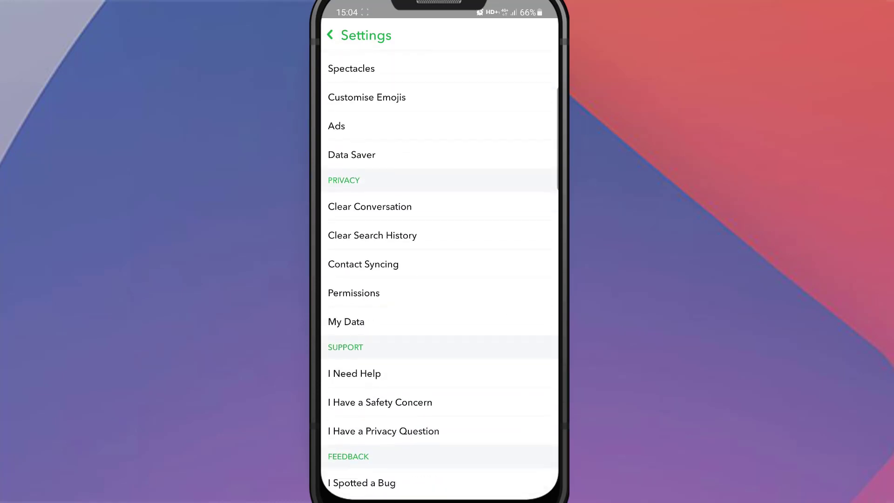
scroll(439, 274, down, 10)
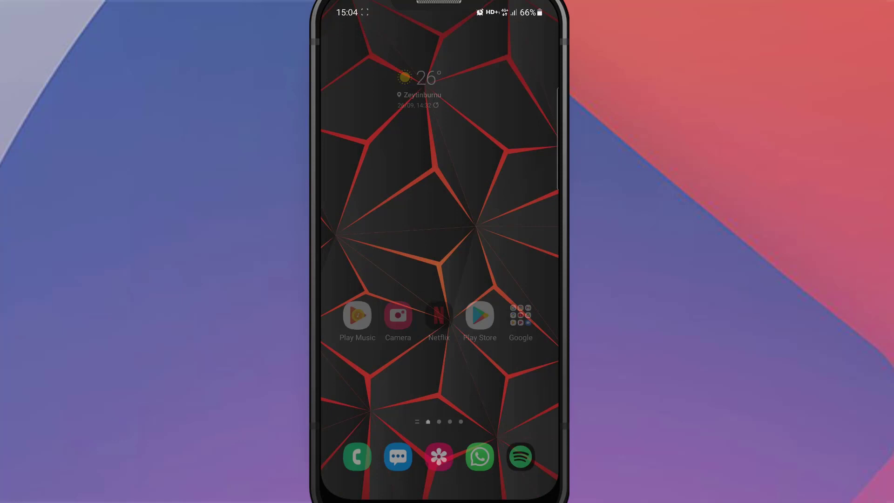
Step: Go to the phone's Settings > About phone > Software information page
scroll(439, 265, left, 5)
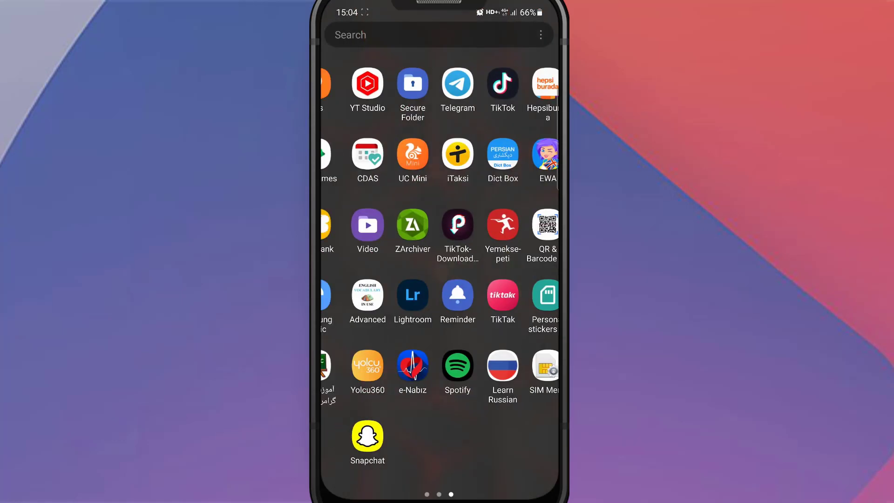
scroll(439, 265, left, 5)
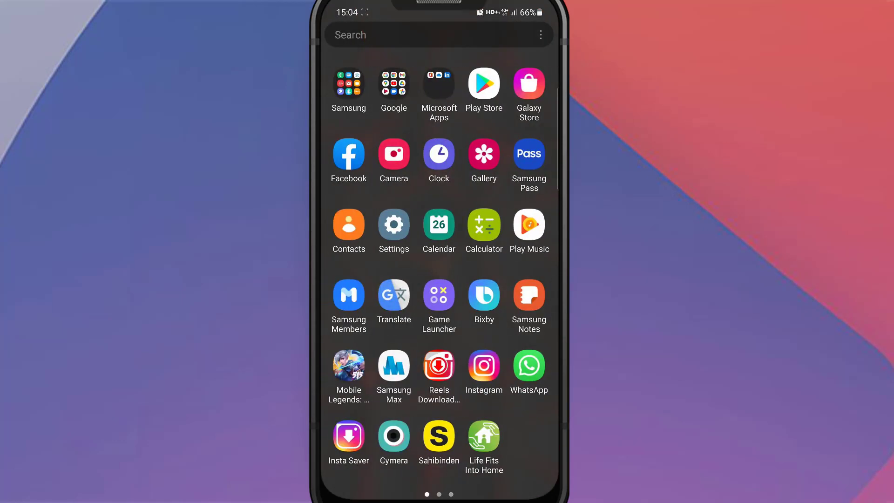
click(394, 224)
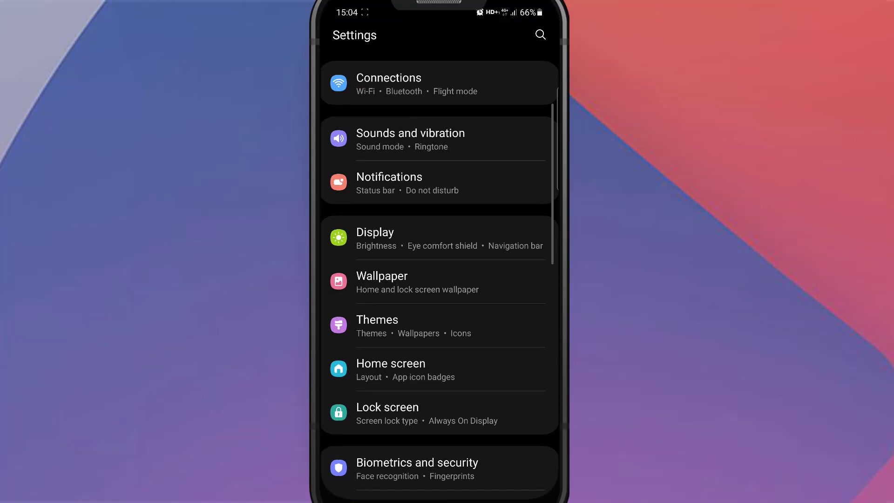
scroll(439, 280, down, 10)
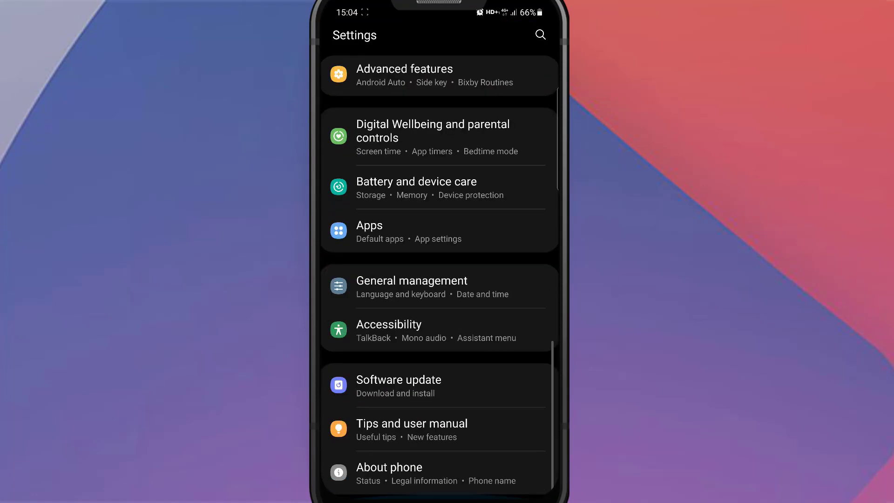
click(389, 472)
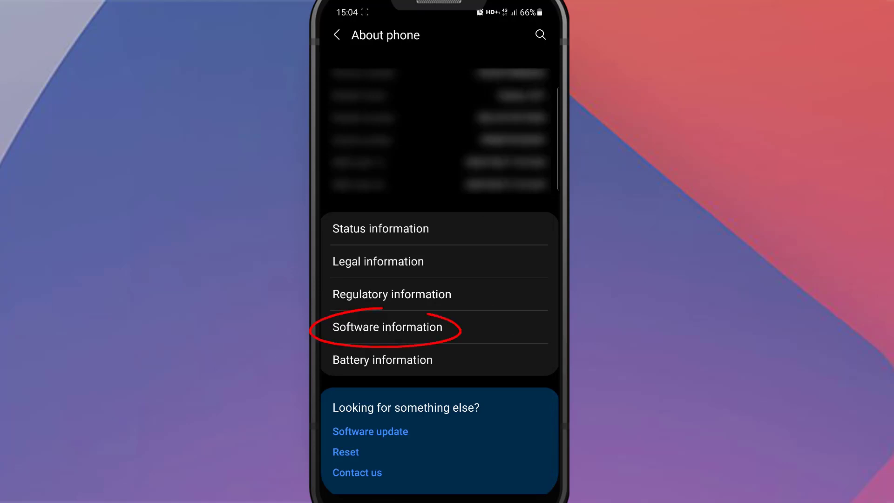
click(387, 326)
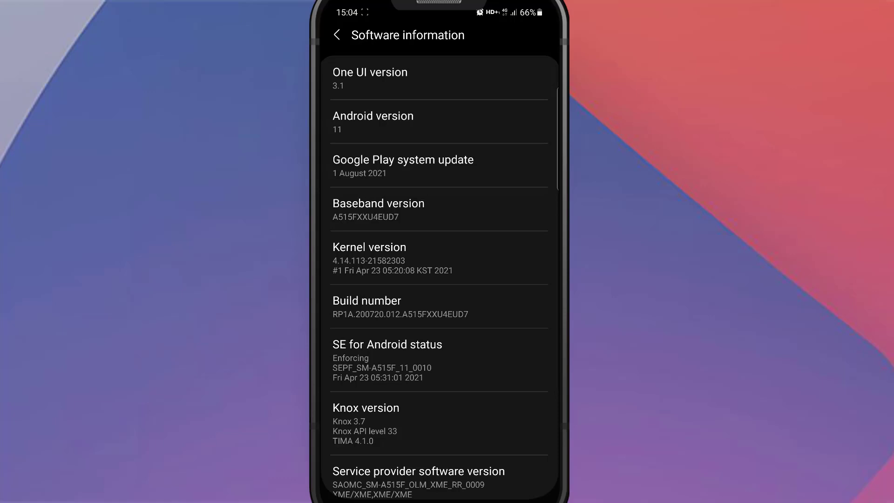
Step: Tap Build number repeatedly and confirm the PIN to unlock developer mode
click(400, 307)
click(400, 307)
click(401, 307)
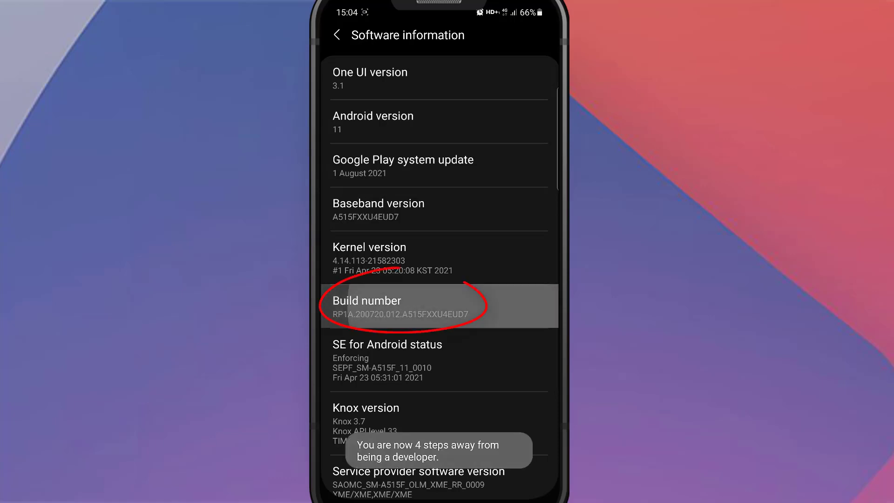
click(400, 307)
click(400, 307)
click(400, 308)
click(400, 307)
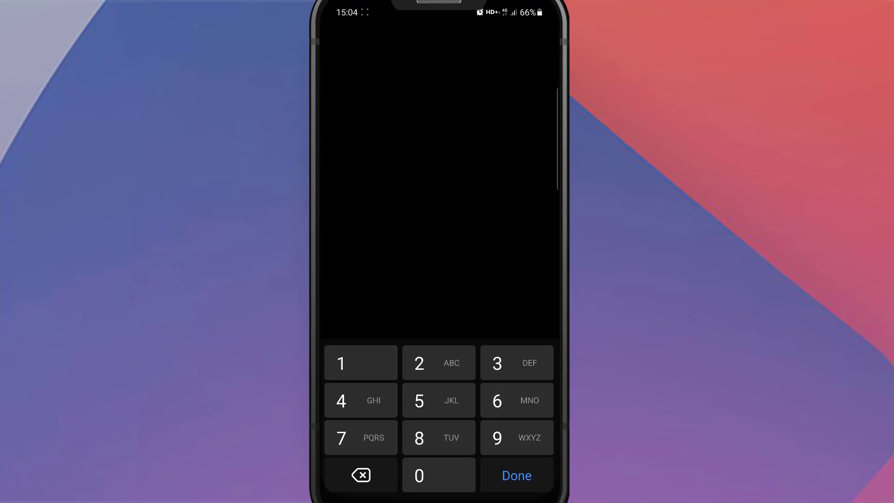
click(517, 475)
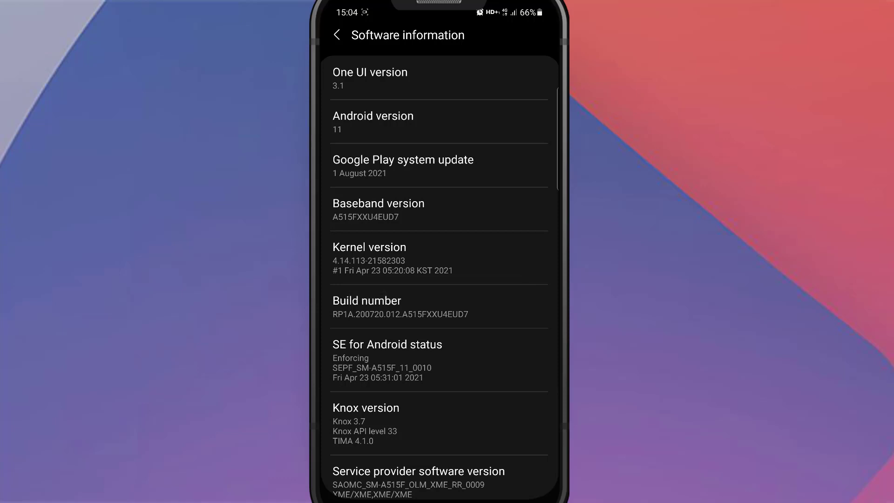
Step: Close all recent apps and open Developer options in the phone's Settings
click(339, 472)
click(439, 419)
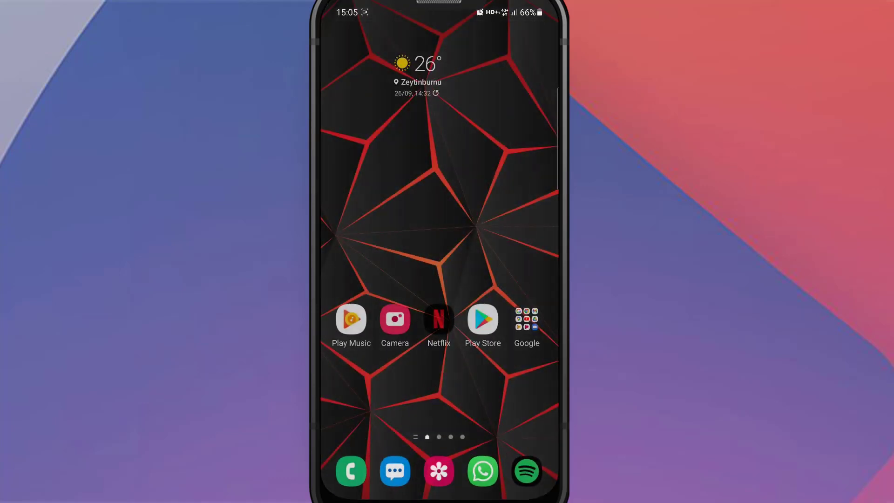
drag(439, 396, 439, 187)
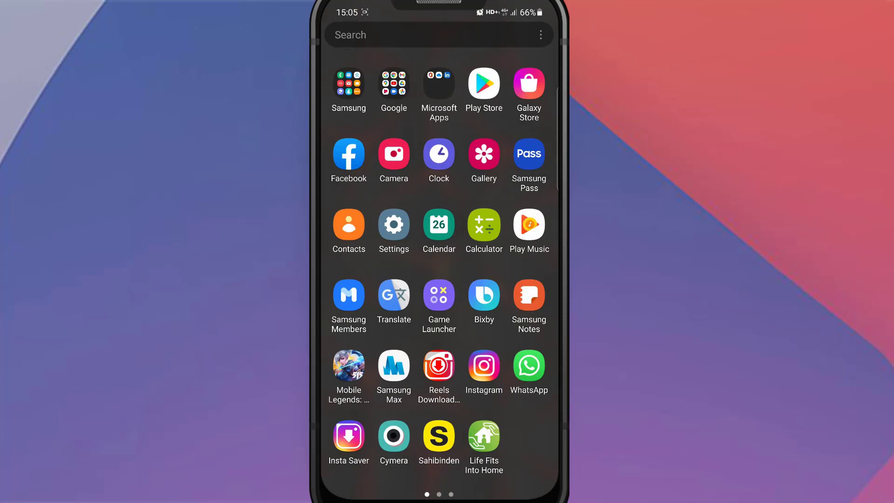
click(393, 225)
scroll(439, 279, down, 10)
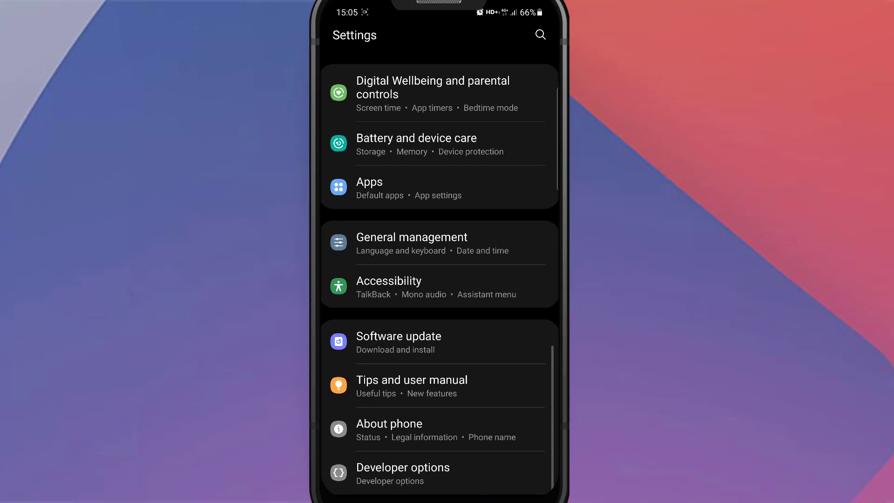
click(403, 472)
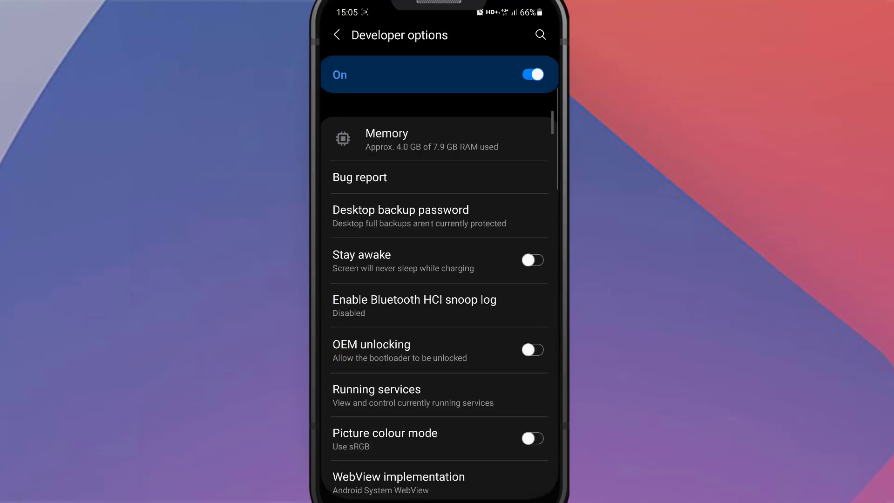
Step: Switch on Force Dark mode under Hardware accelerated rendering
scroll(439, 303, down, 15)
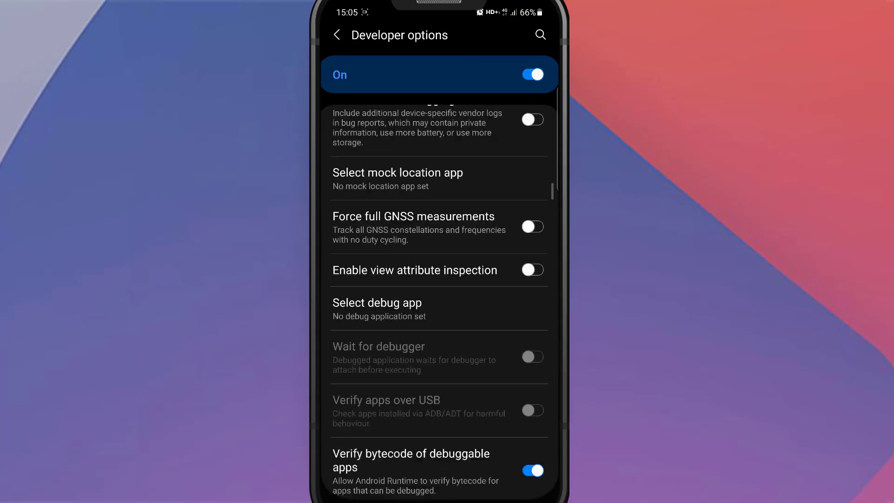
scroll(439, 296, down, 15)
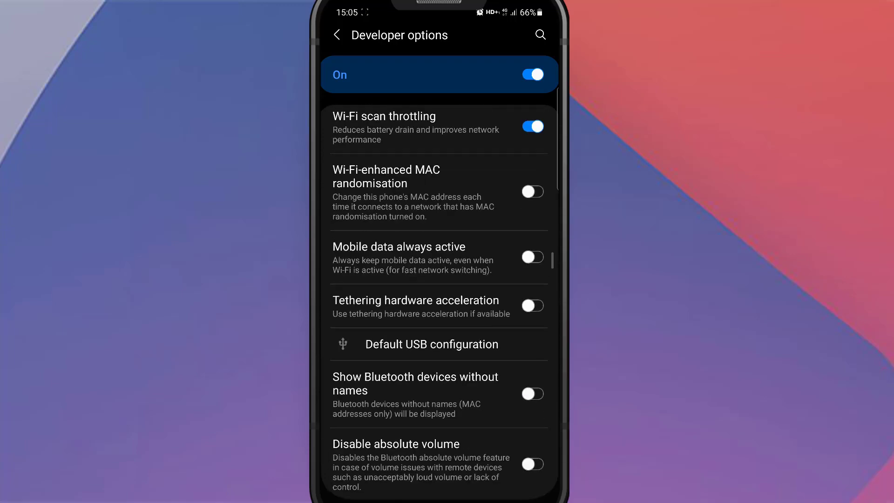
scroll(439, 298, down, 15)
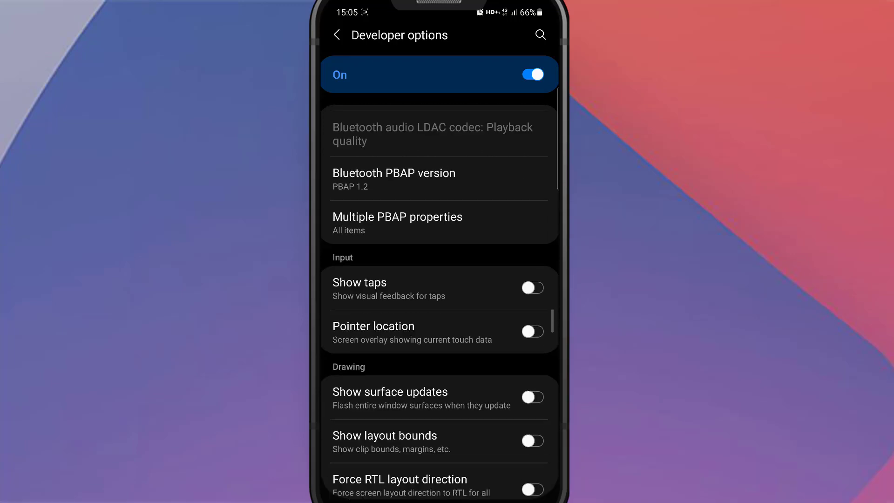
scroll(439, 298, down, 15)
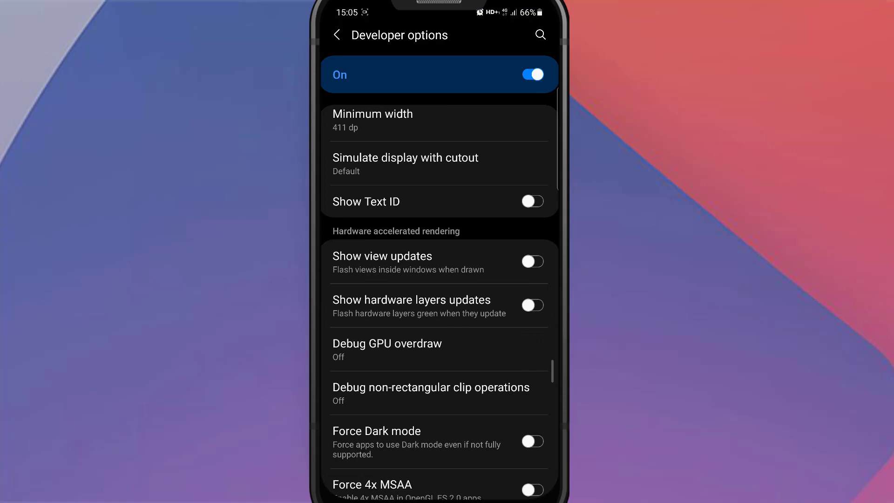
scroll(439, 298, down, 6)
scroll(439, 298, up, 3)
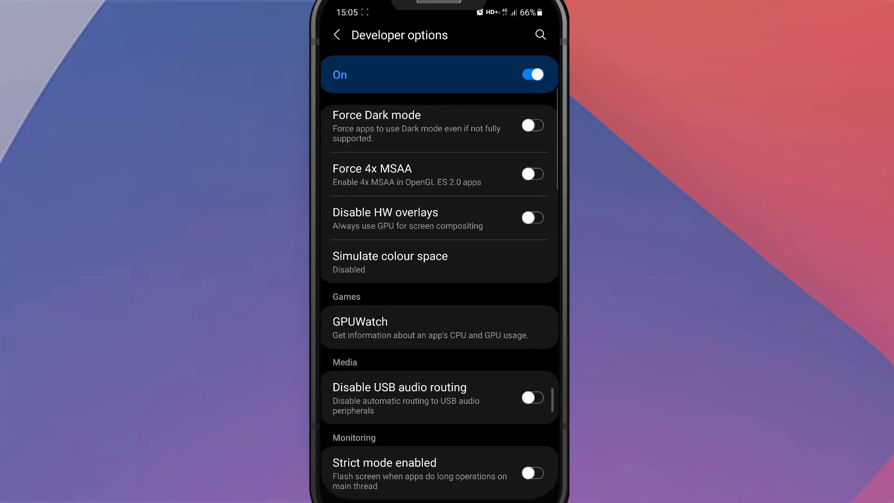
scroll(439, 298, down, 3)
scroll(439, 298, up, 4)
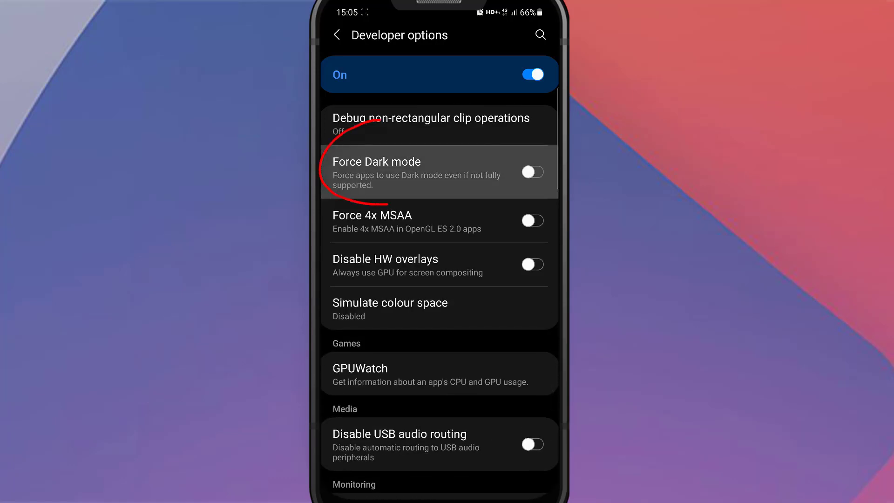
click(533, 172)
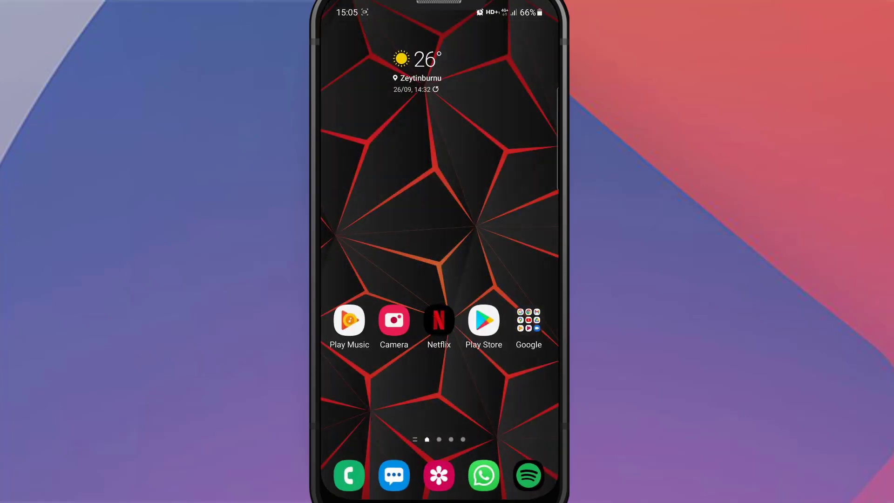
Step: Uninstall Snapchat from the app drawer, then page back to the first apps page
drag(439, 396, 439, 163)
drag(521, 233, 354, 233)
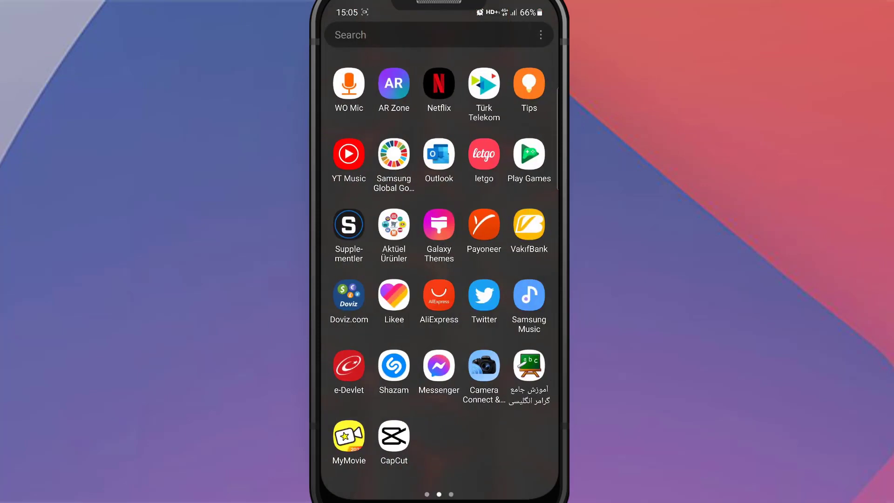
drag(522, 280, 353, 280)
drag(349, 436, 349, 436)
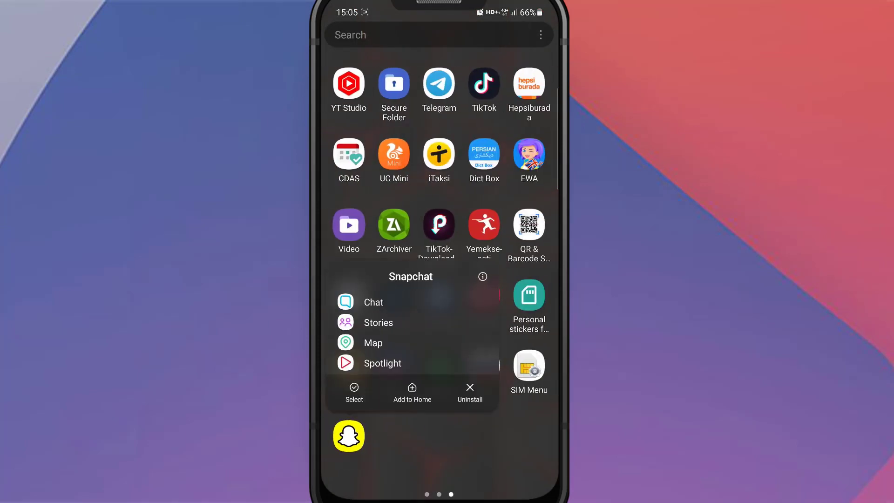
click(469, 393)
click(493, 475)
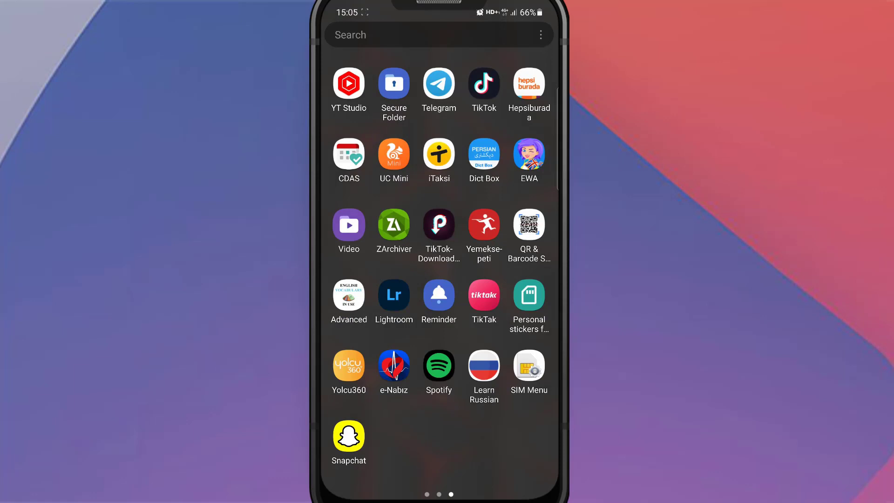
drag(353, 279, 521, 279)
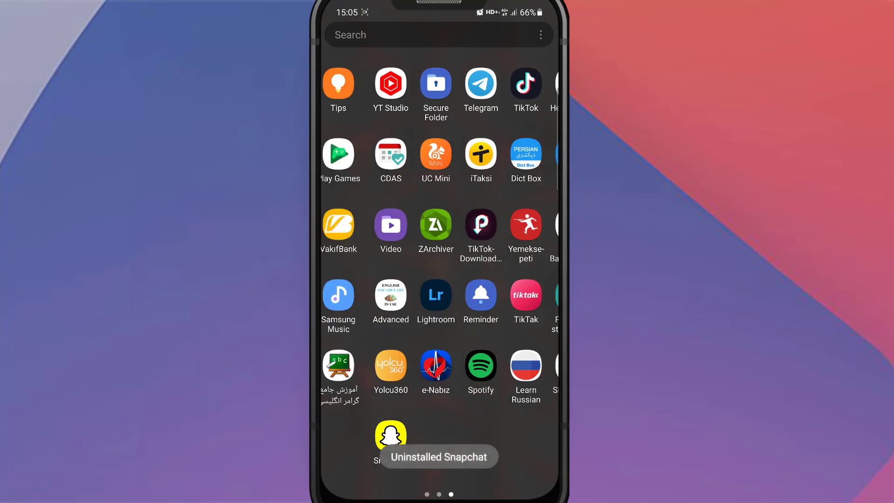
drag(353, 280, 522, 279)
Step: Search Google in Chrome for 'snapchat old version' and open the AndroidAPKsFree result
click(393, 84)
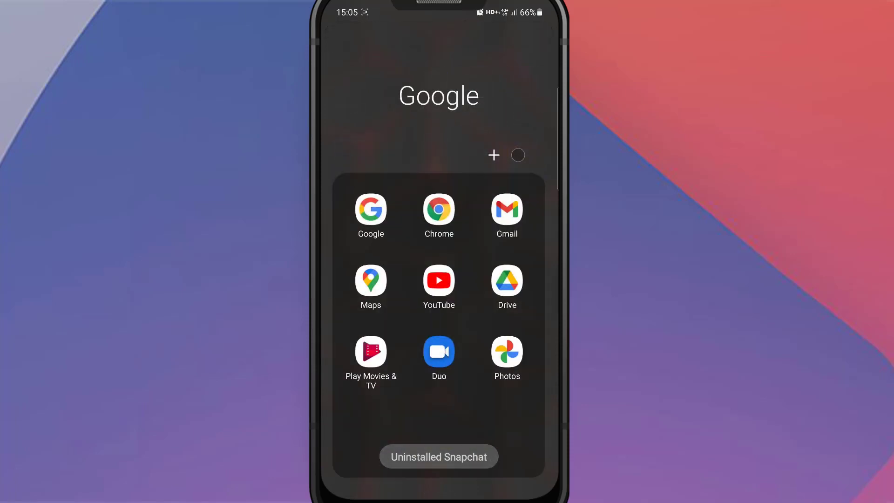
click(437, 207)
click(399, 153)
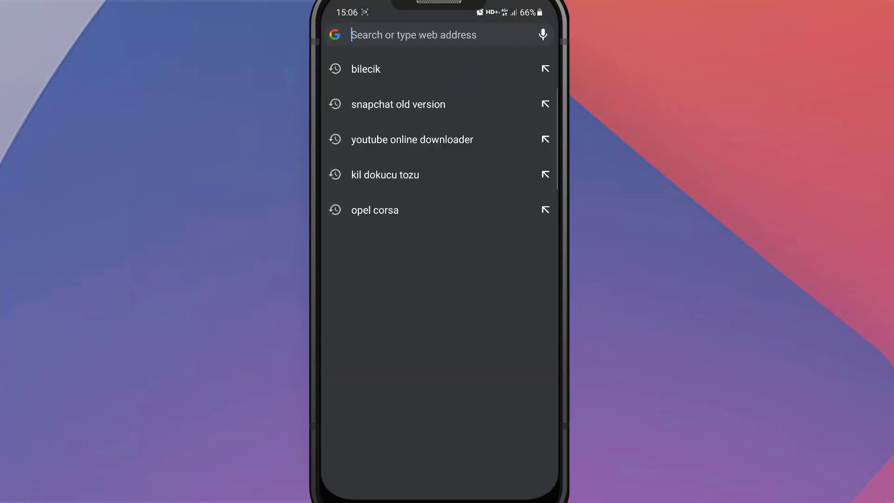
click(398, 105)
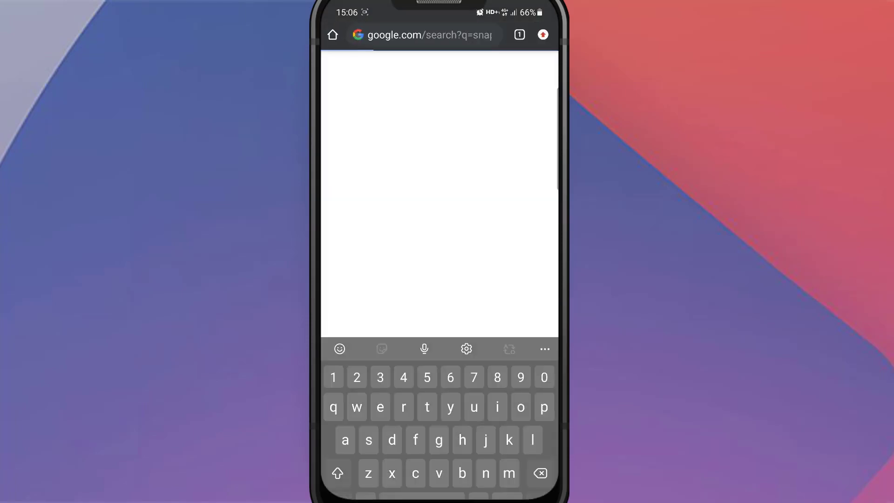
scroll(439, 279, down, 3)
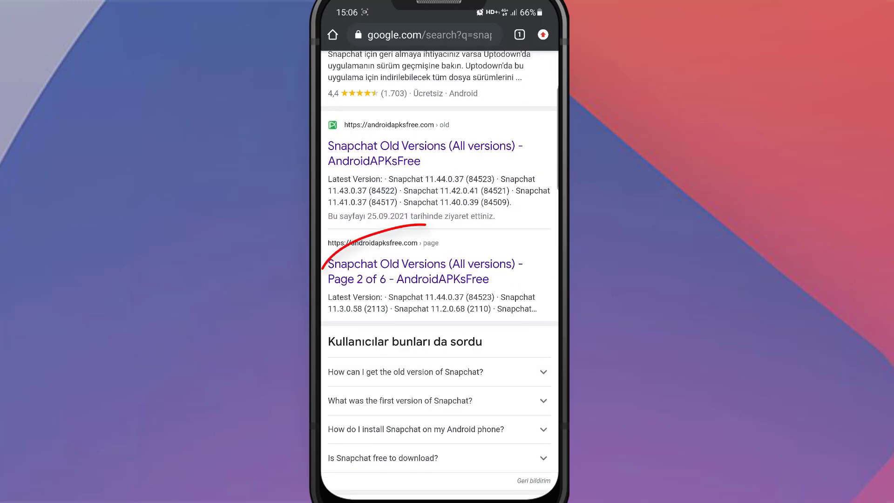
click(408, 271)
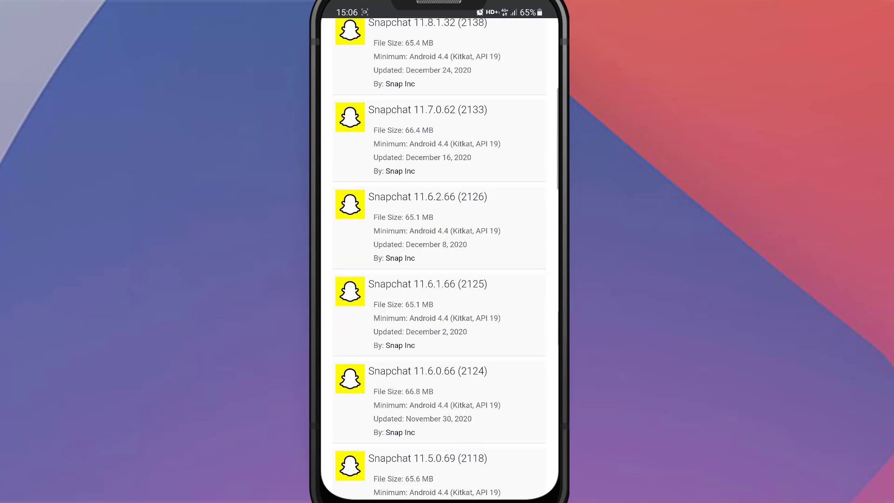
Step: Browse the Snapchat old-versions list to reach the Snapchat 10.72.0.0 (2006) entry
scroll(439, 232, up, 5)
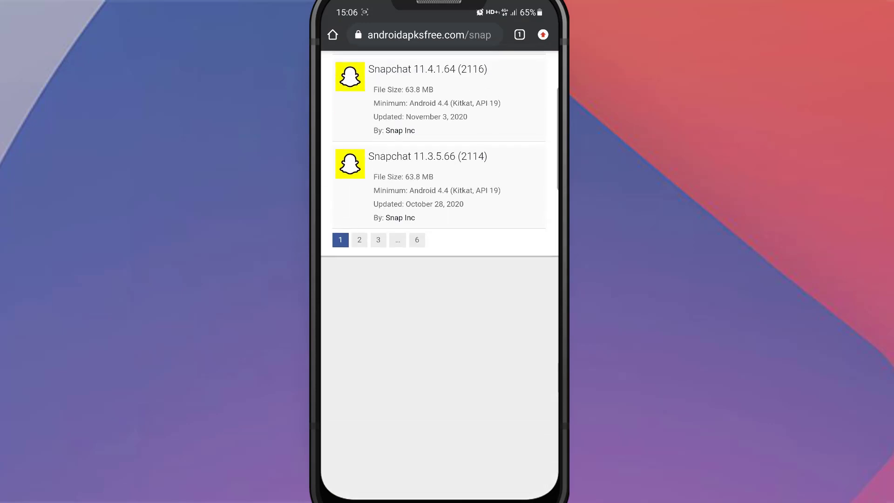
scroll(440, 275, up, 5)
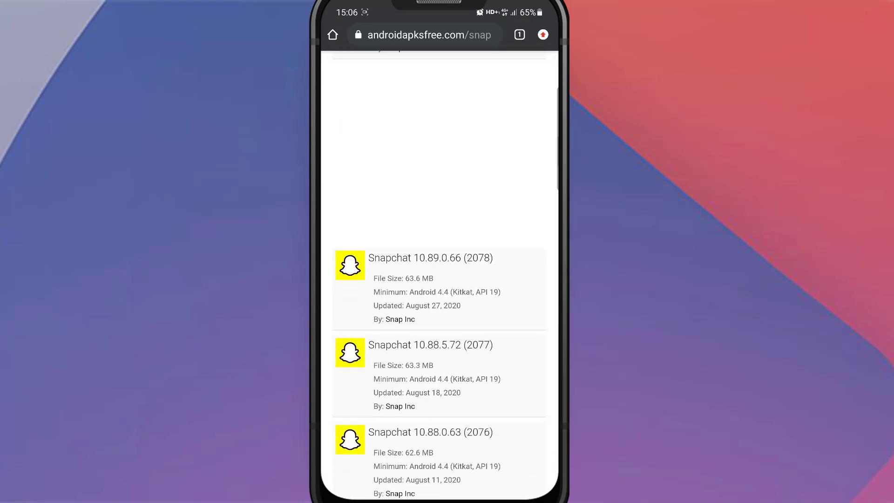
scroll(440, 258, down, 10)
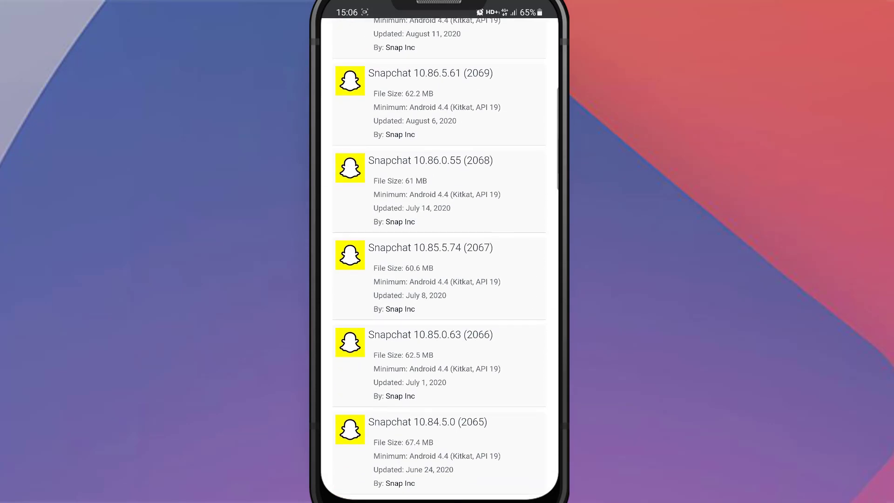
scroll(439, 258, down, 2)
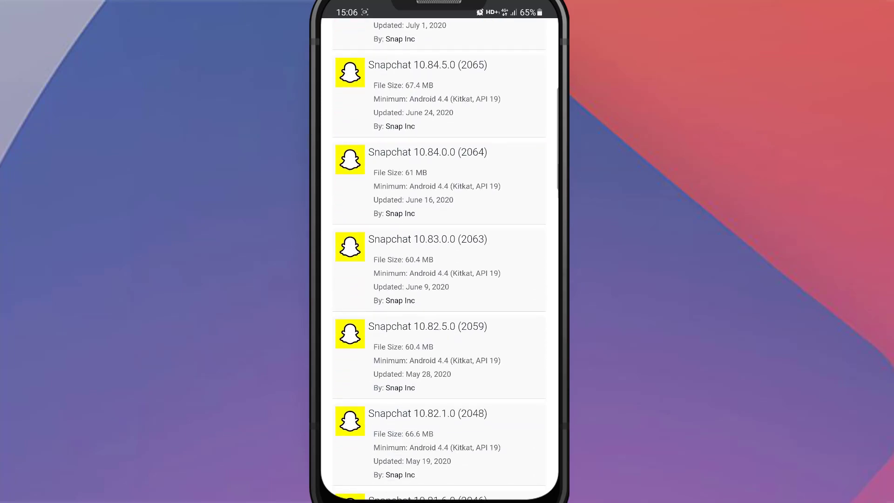
scroll(439, 258, down, 10)
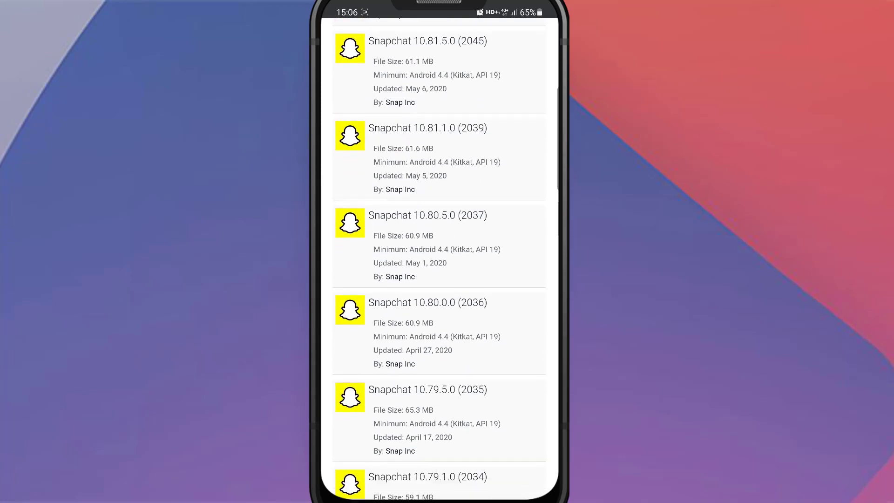
scroll(439, 259, down, 10)
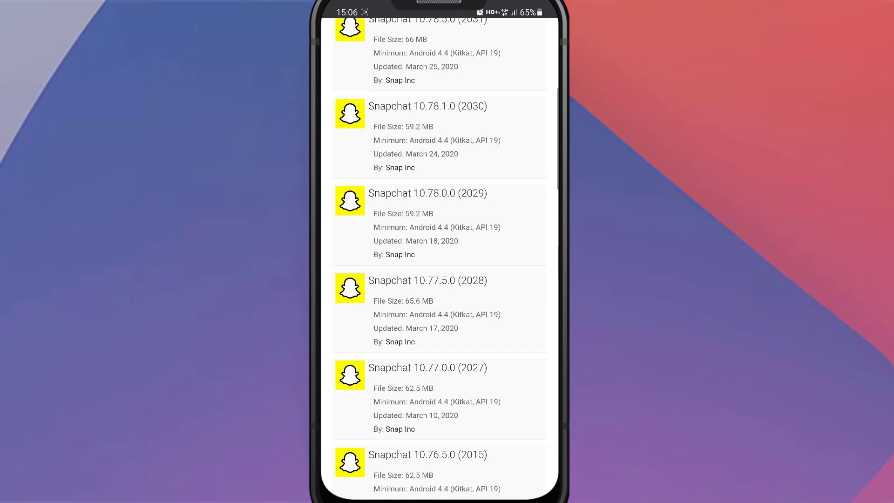
scroll(440, 258, down, 10)
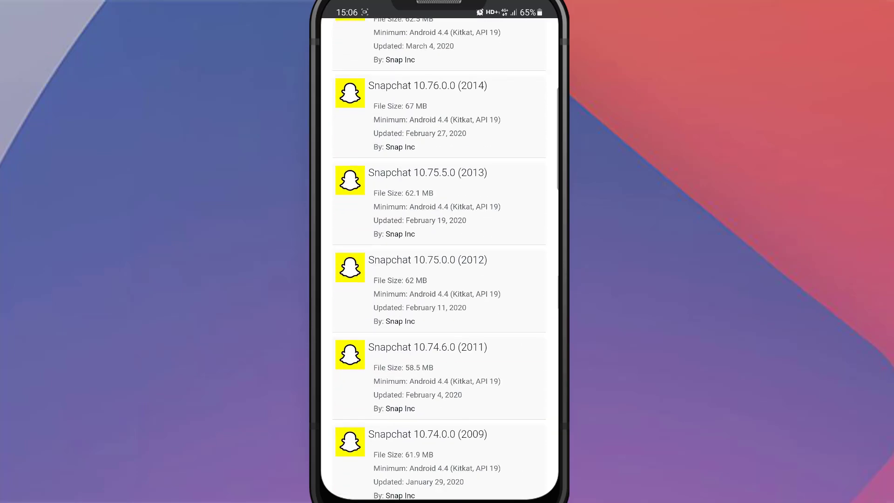
scroll(439, 258, down, 10)
scroll(440, 258, up, 2)
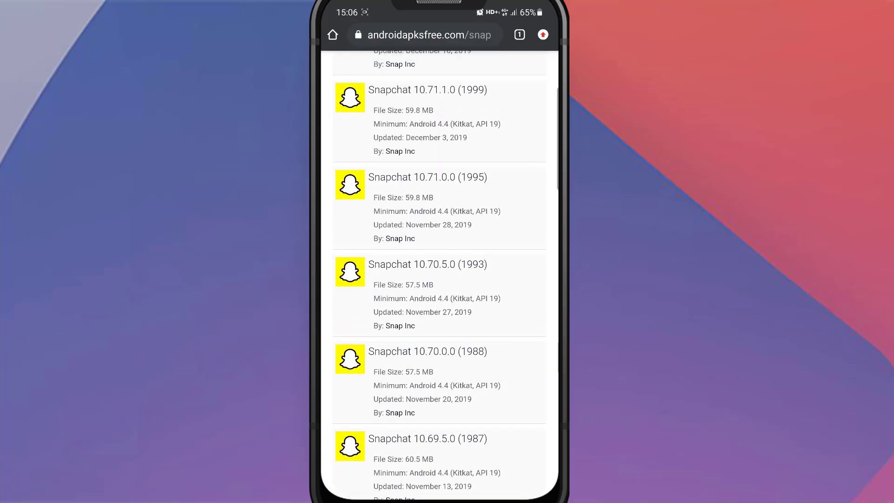
scroll(440, 274, up, 5)
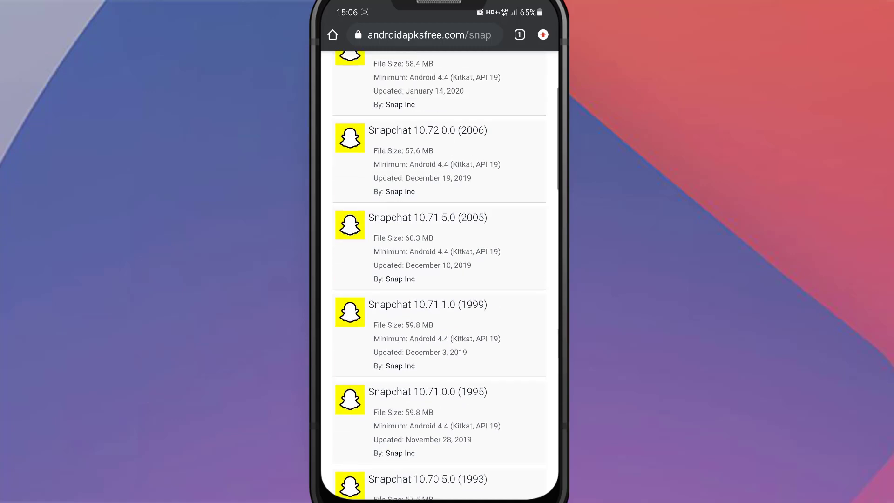
scroll(440, 275, up, 5)
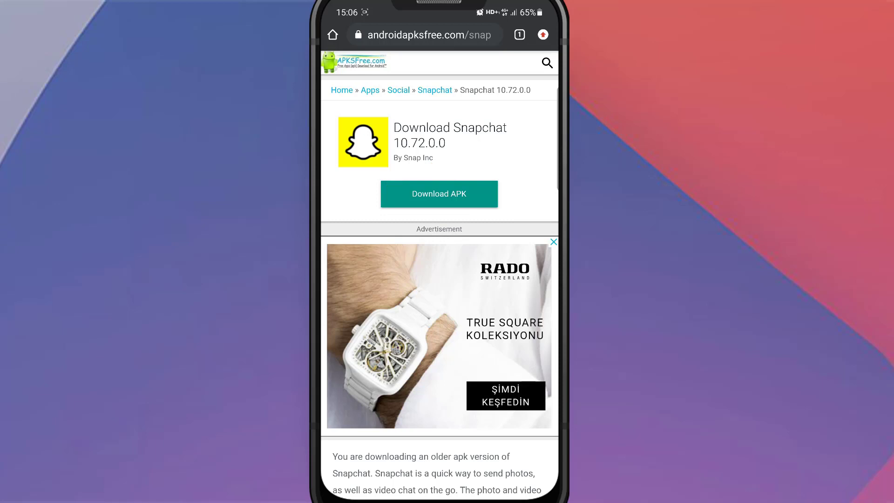
Step: Download the Snapchat 10.72.0.0 APK and install it from the download bar
click(439, 194)
click(515, 482)
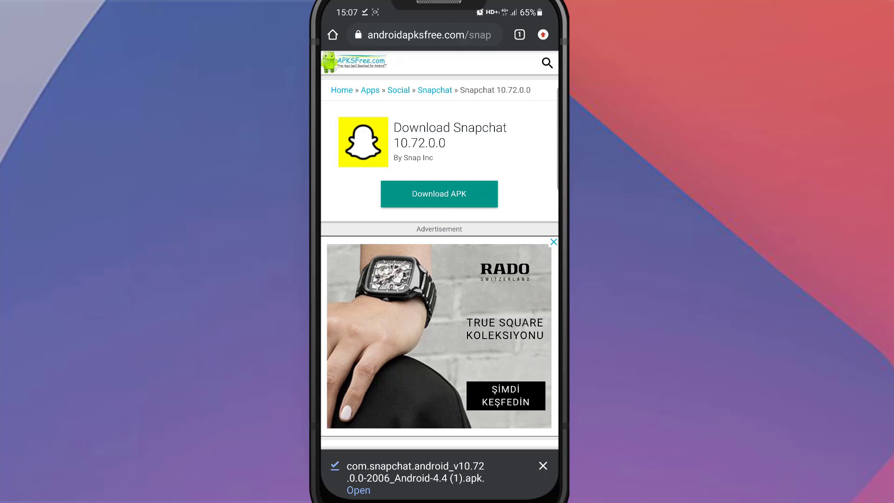
click(358, 490)
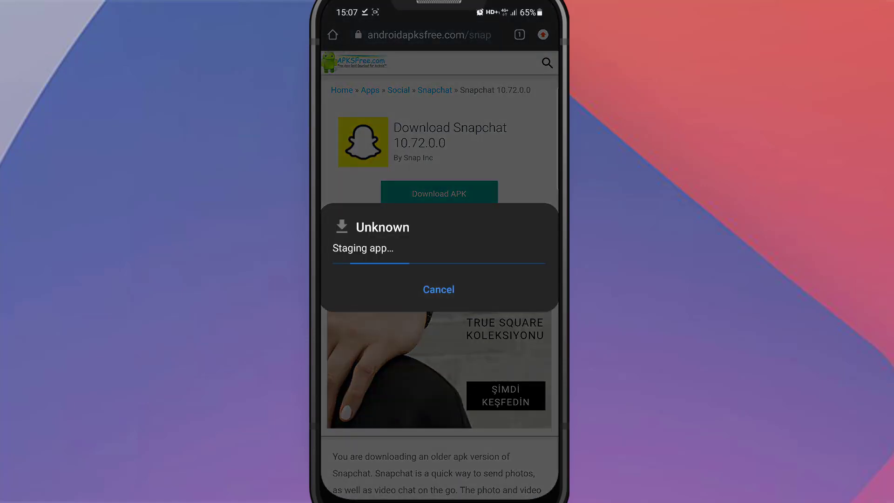
click(493, 289)
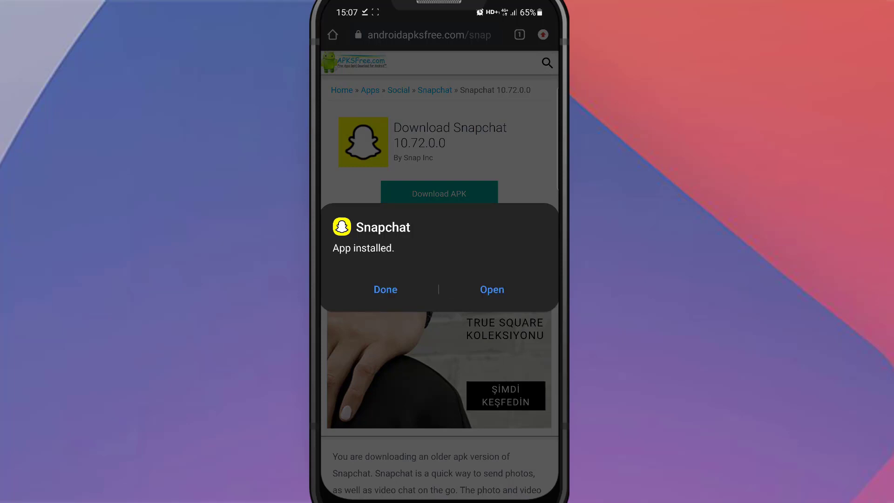
Step: Launch the reinstalled Snapchat, sign in, and allow camera and storage access
click(492, 289)
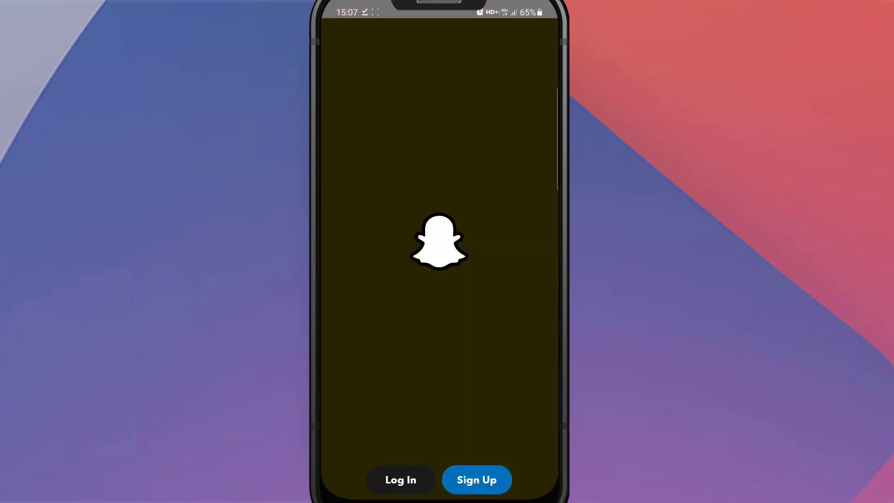
click(400, 479)
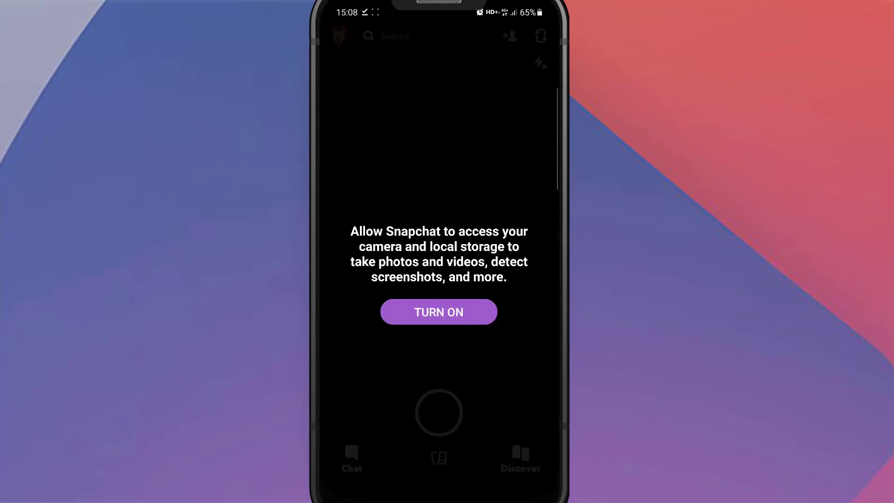
click(438, 312)
click(439, 413)
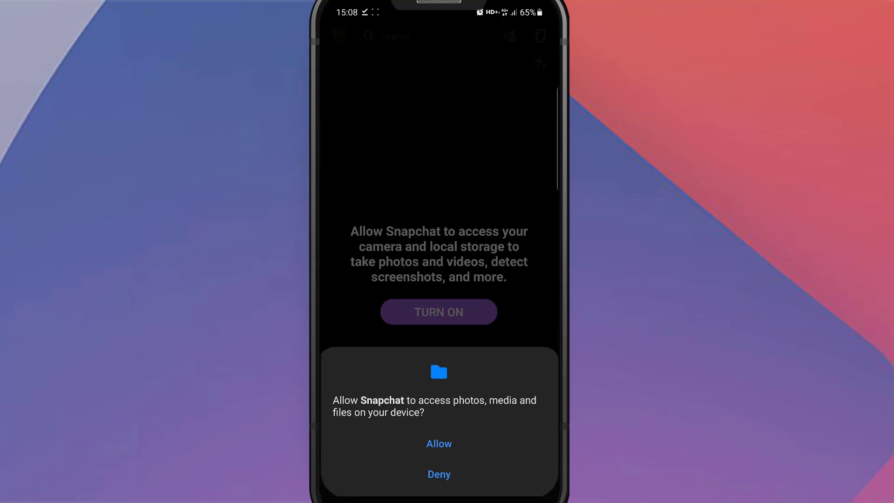
click(439, 443)
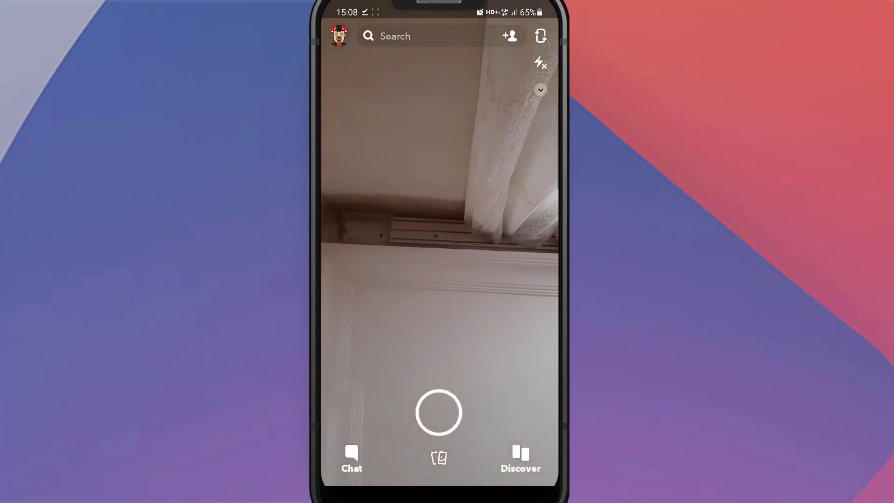
Step: Send the message 'Vjvjvhvvh' in the Home chat and return to the chat list
click(351, 459)
scroll(437, 261, down, 5)
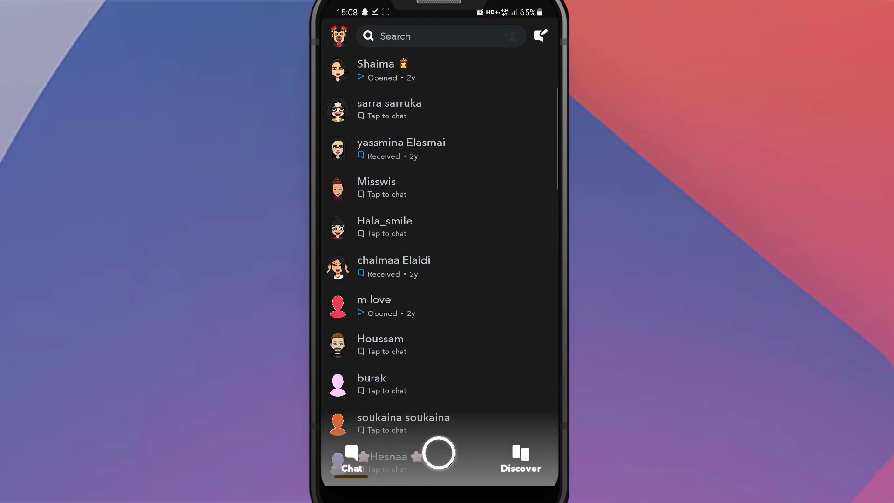
scroll(438, 260, up, 5)
click(373, 70)
click(372, 467)
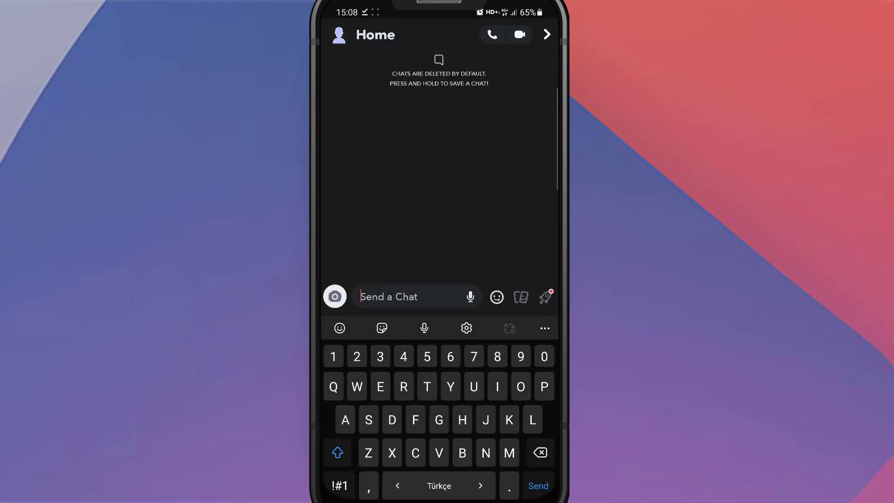
text(Vjvjvhvvh)
key(Return)
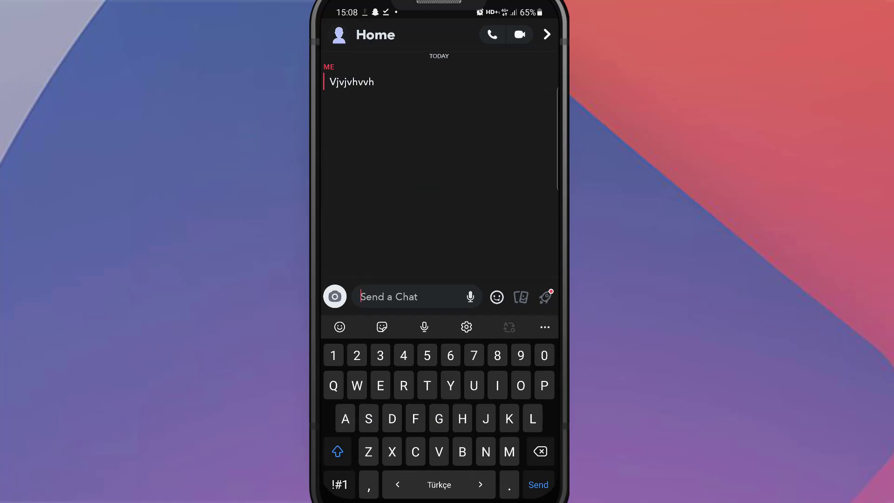
key(Escape)
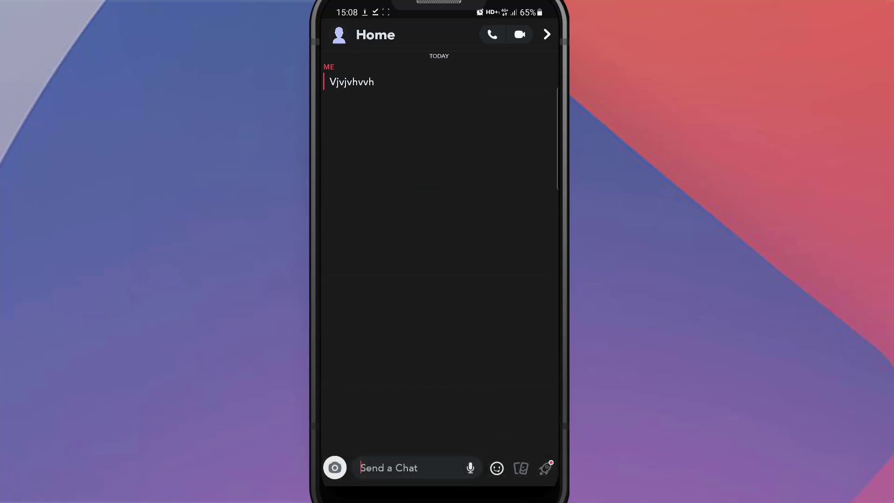
key(Escape)
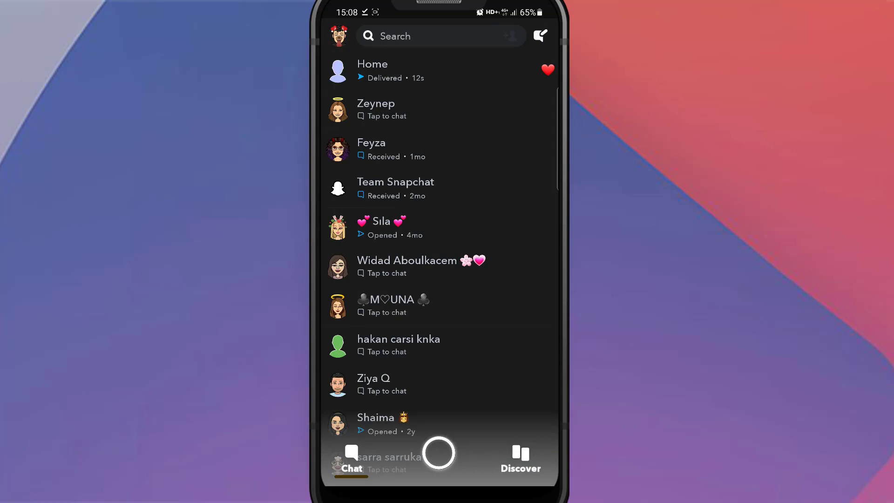
key(alt+h)
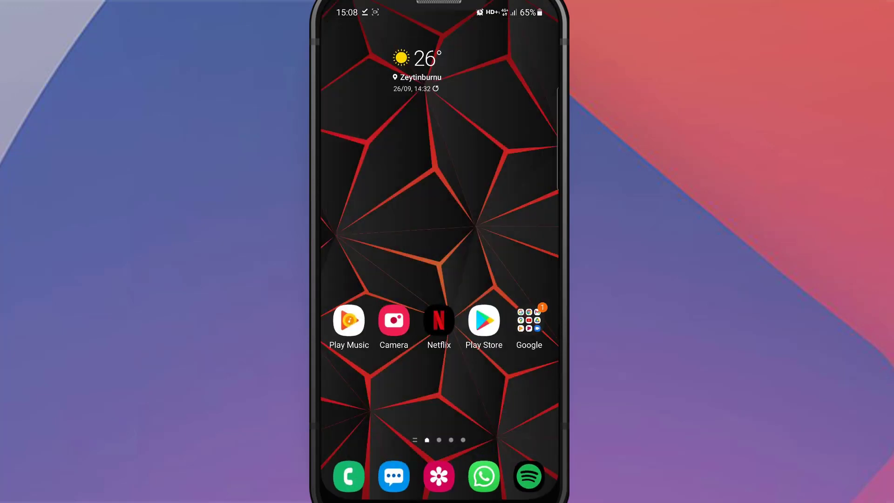